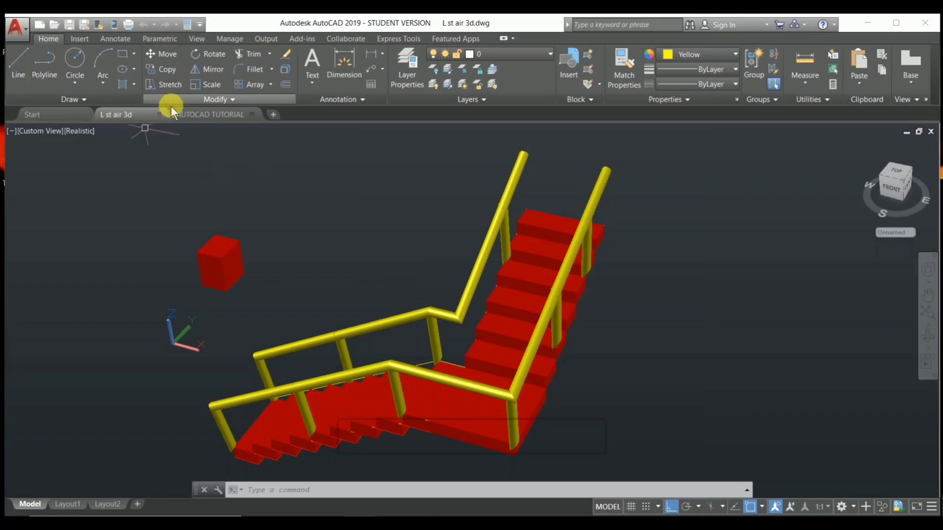
Step: Bring up the AUTOCAD TUTORIAL drawing with its red double rectangle and text in top view
left_click(183, 113)
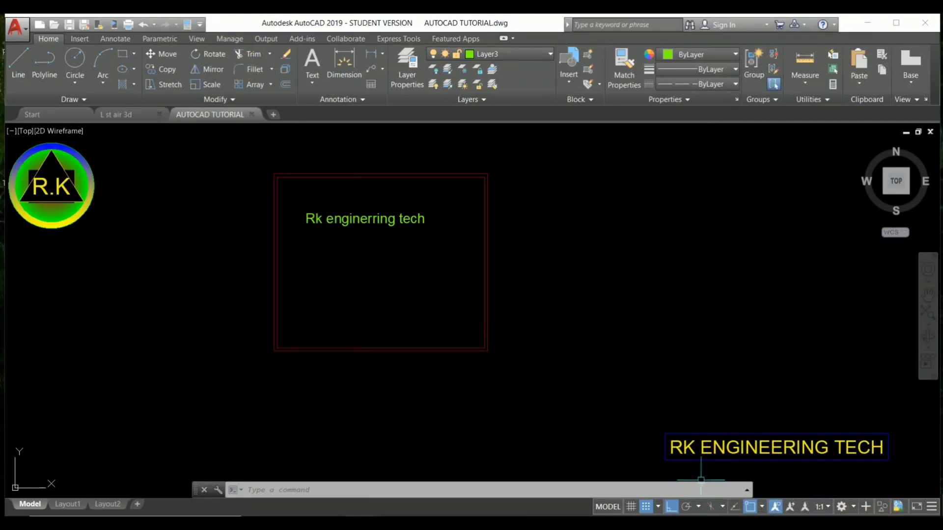
left_click(861, 503)
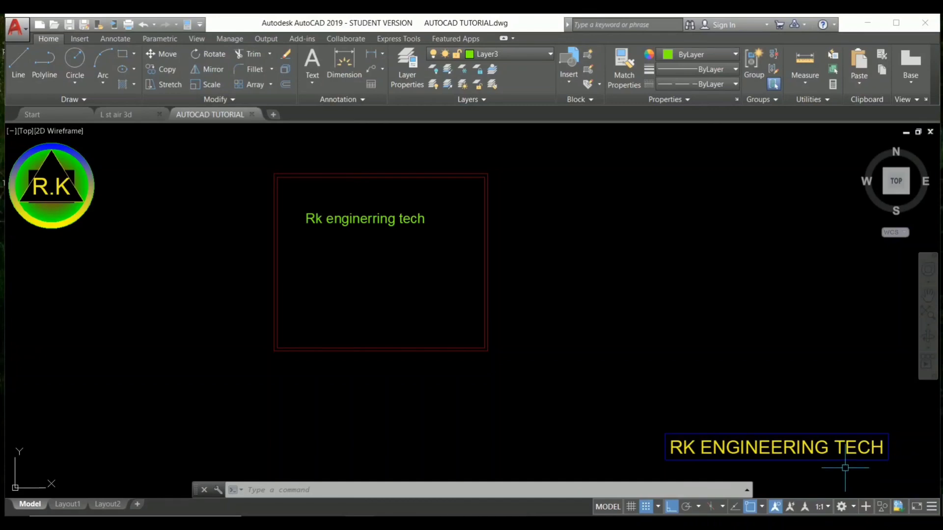
Step: Switch to the 3D Modeling workspace and add the Workspace switcher to the quick access toolbar
left_click(841, 508)
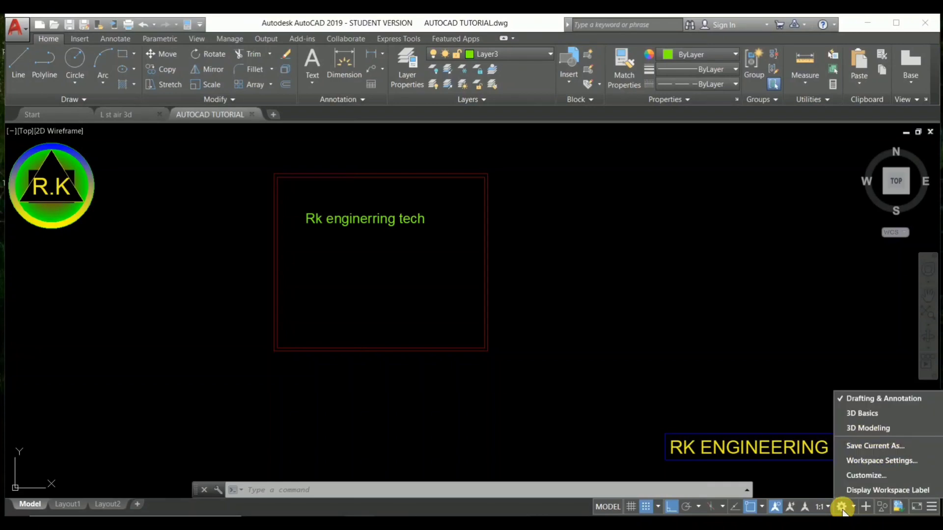
left_click(857, 429)
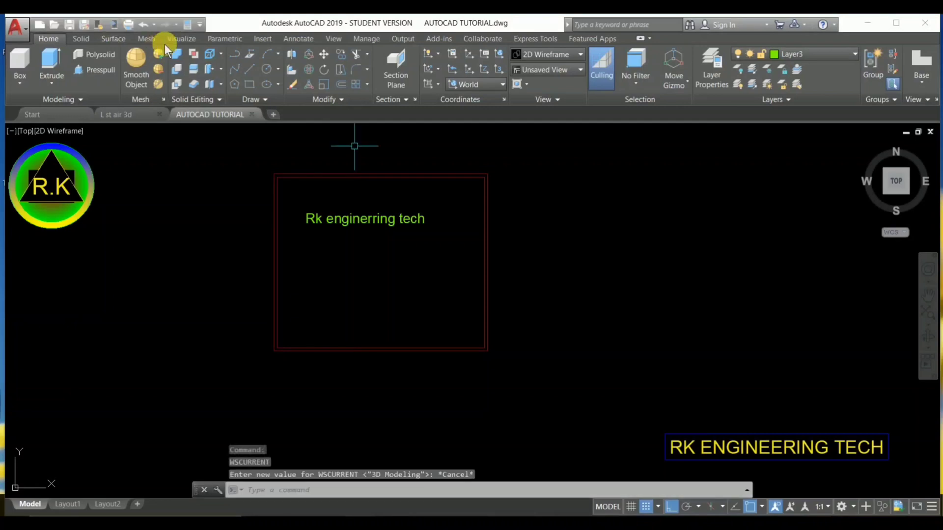
left_click(200, 24)
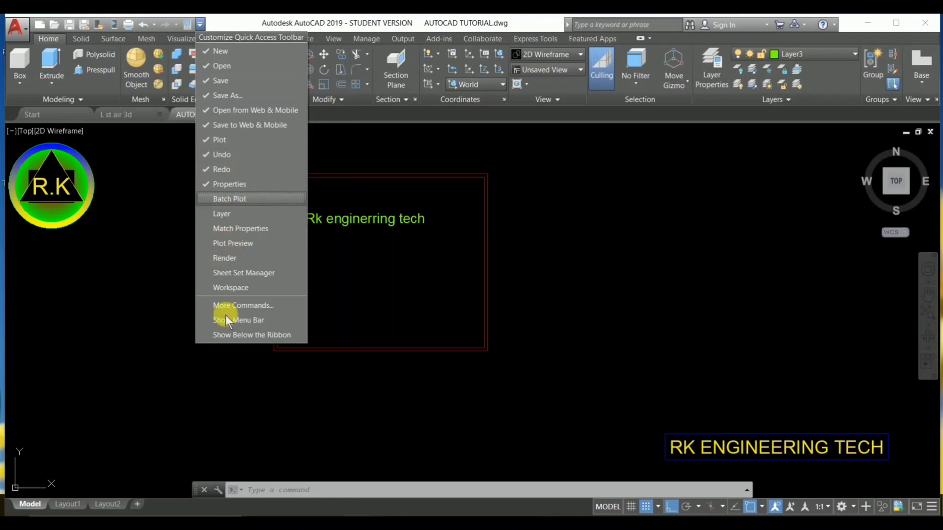
left_click(203, 287)
left_click(203, 285)
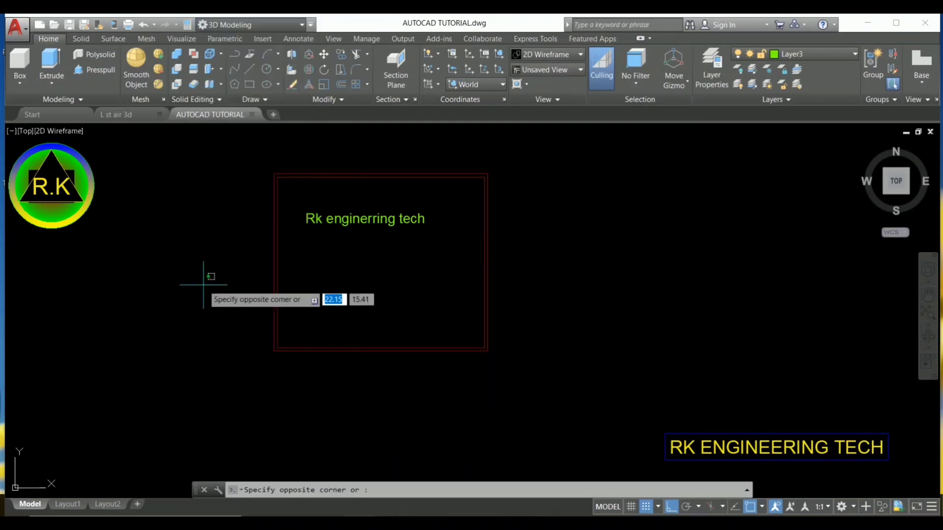
left_click(275, 24)
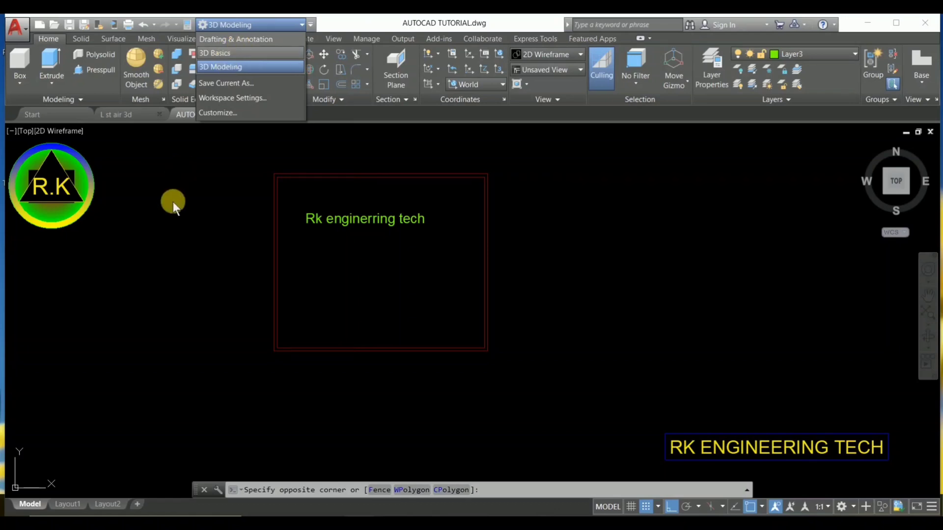
left_click(173, 202)
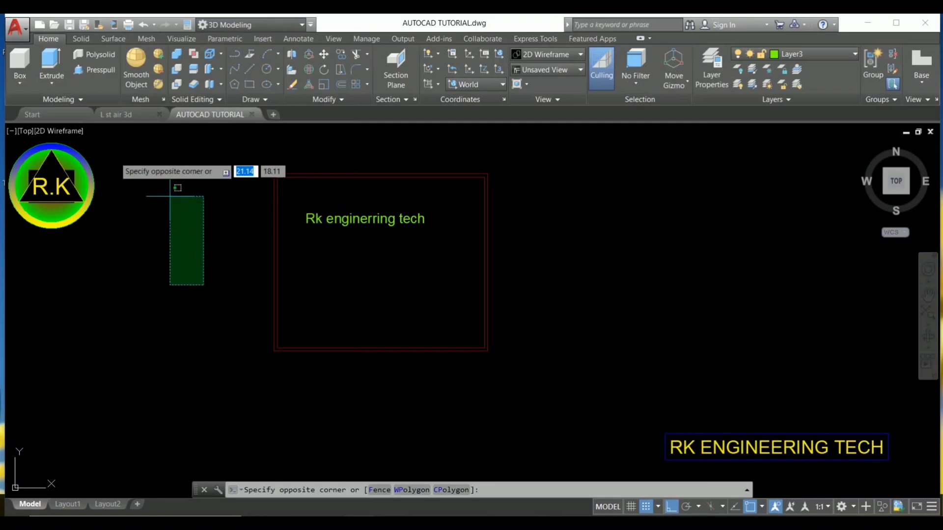
left_click(170, 196)
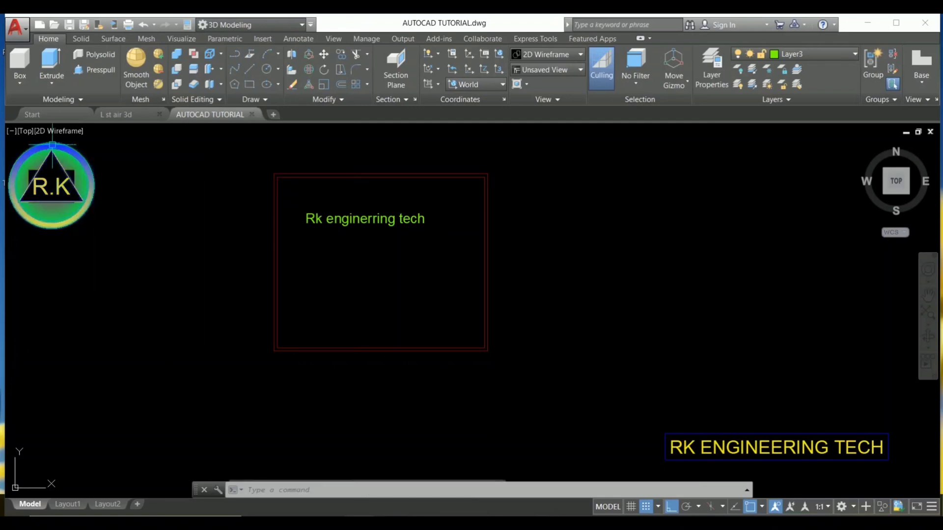
left_click(25, 131)
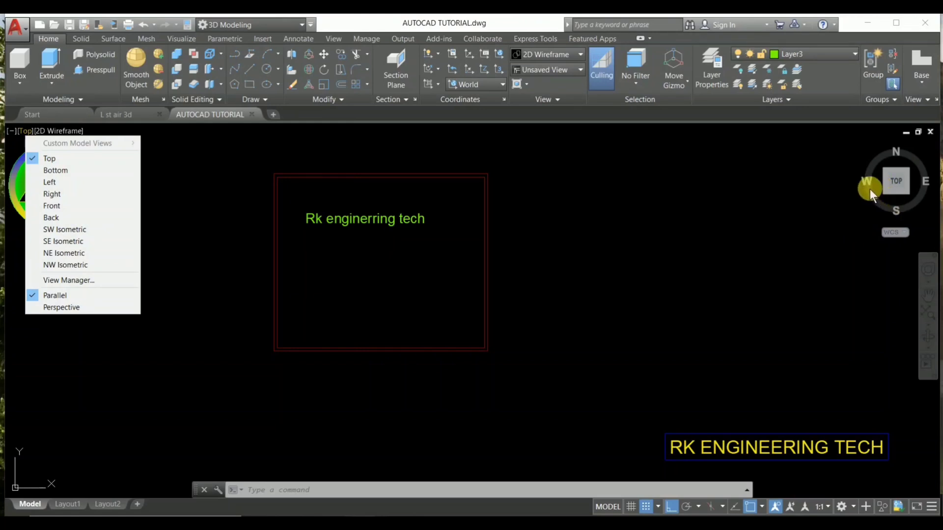
Step: Set the tutorial drawing to the SW Isometric view
left_click(88, 229)
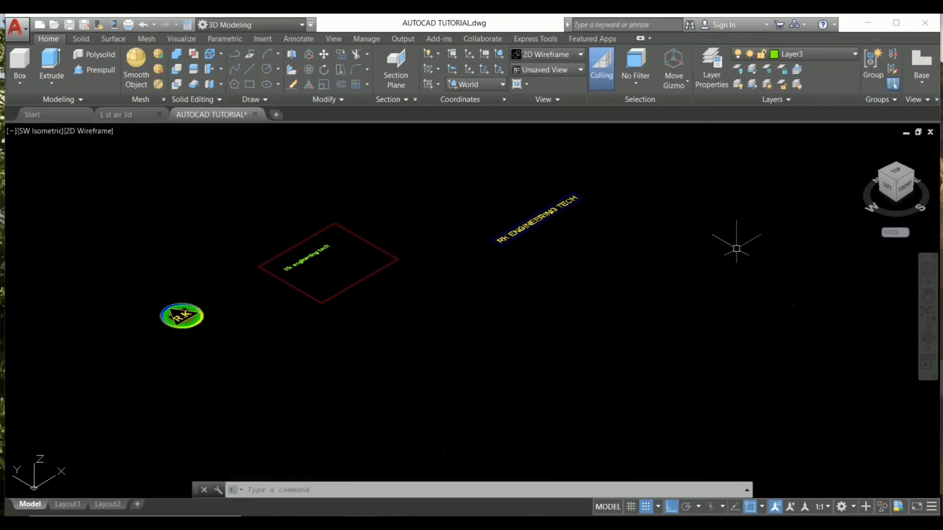
left_click(94, 139)
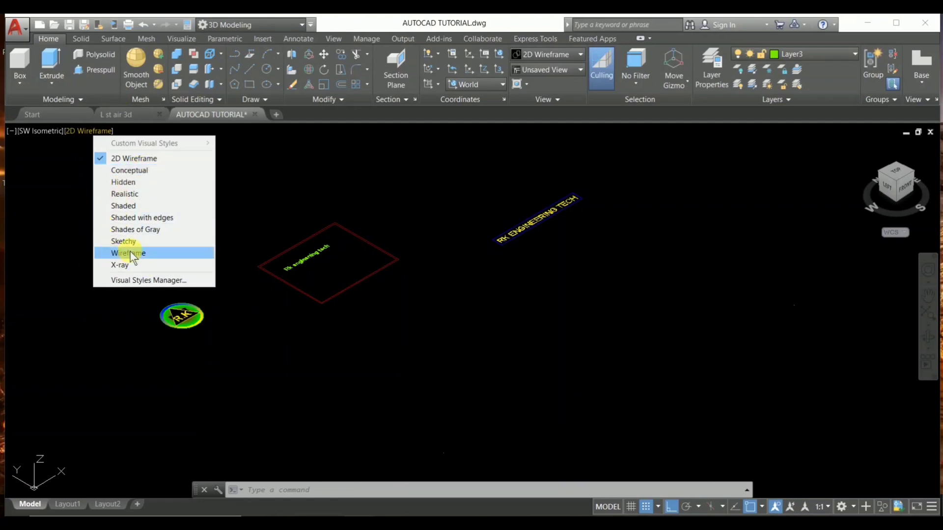
left_click(193, 359)
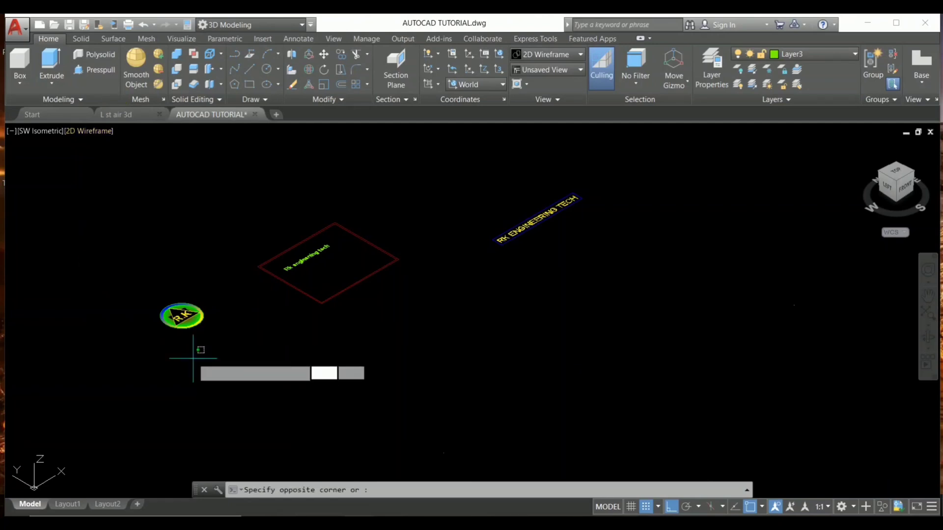
key("Escape")
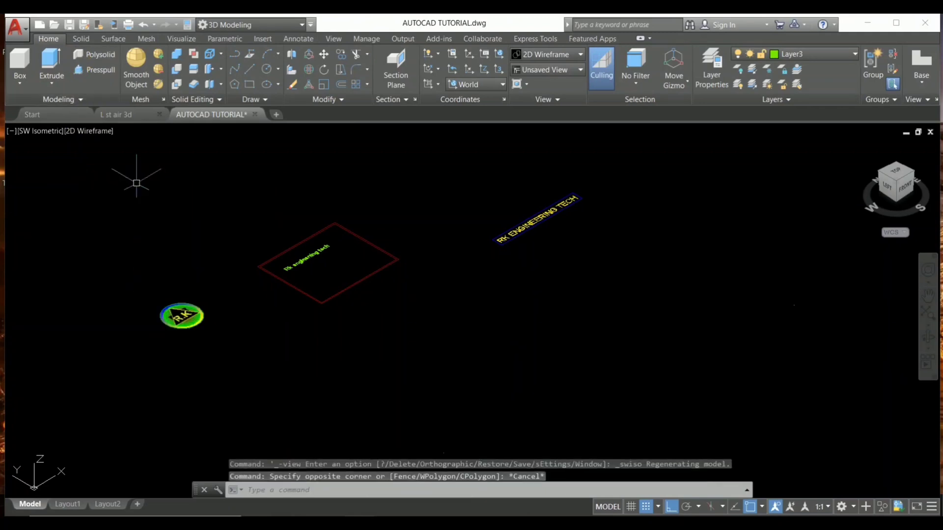
Step: Return to the L st air 3d drawing showing the red staircase and yellow handrails
left_click(131, 116)
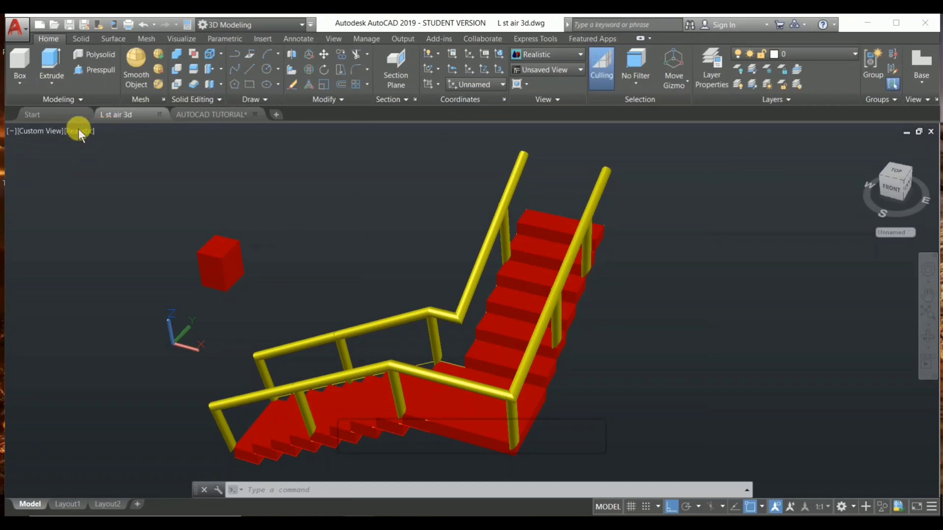
left_click(580, 55)
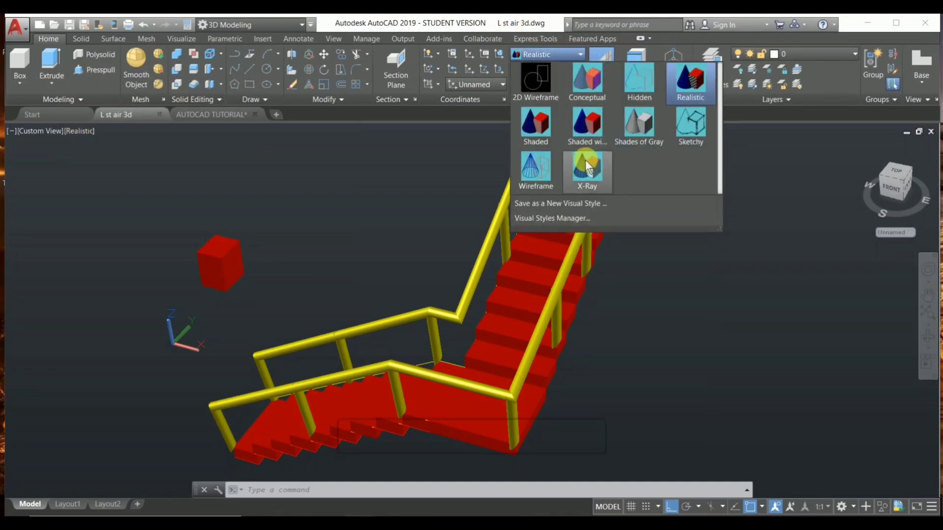
left_click(566, 217)
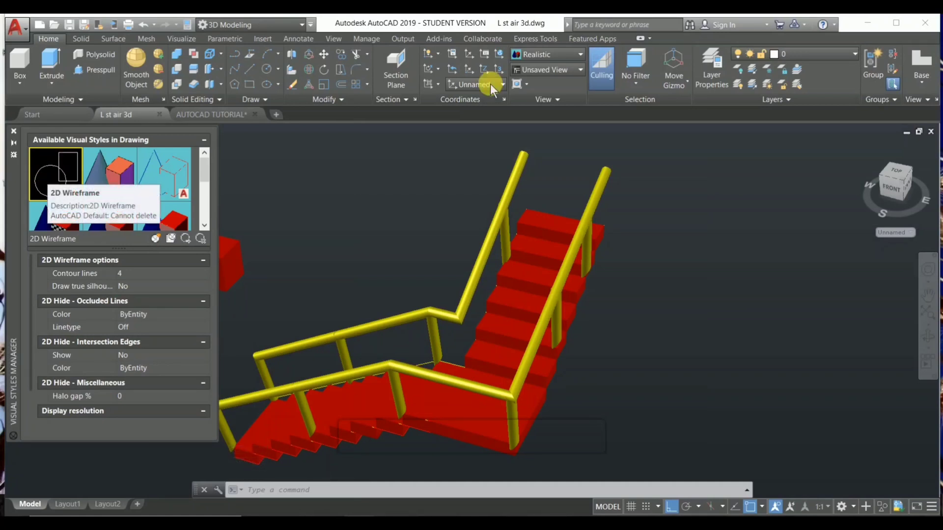
left_click(538, 57)
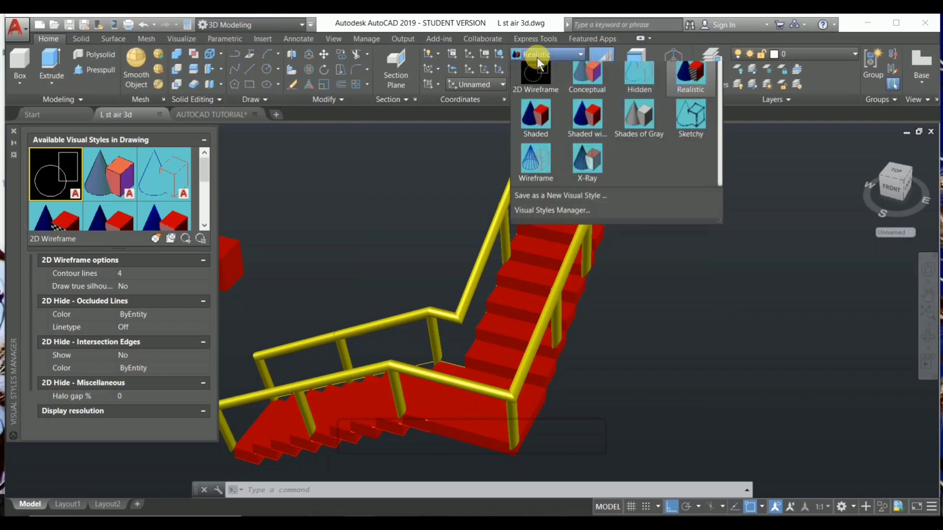
left_click(532, 69)
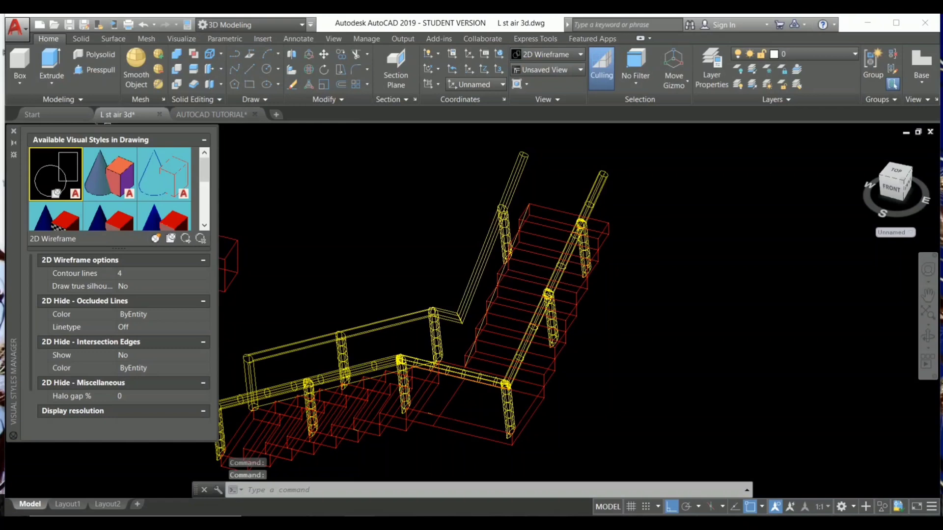
left_click(569, 52)
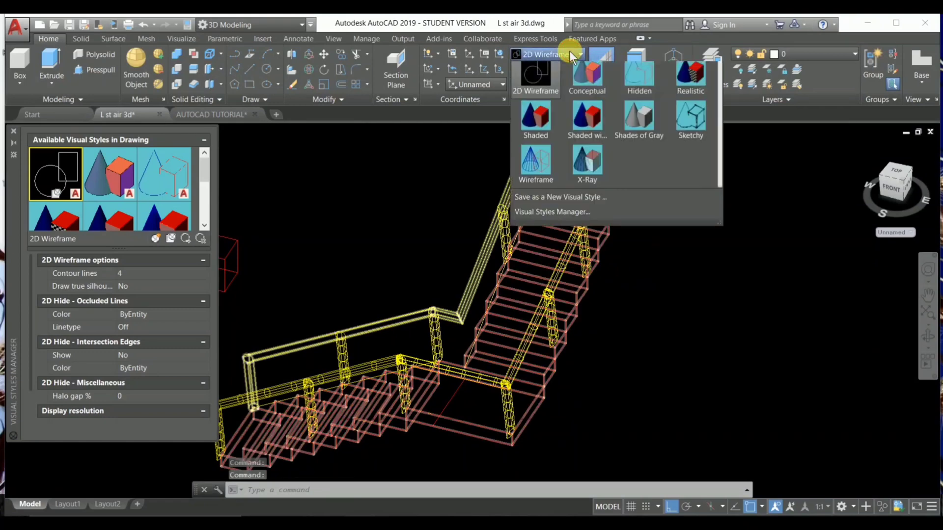
left_click(591, 84)
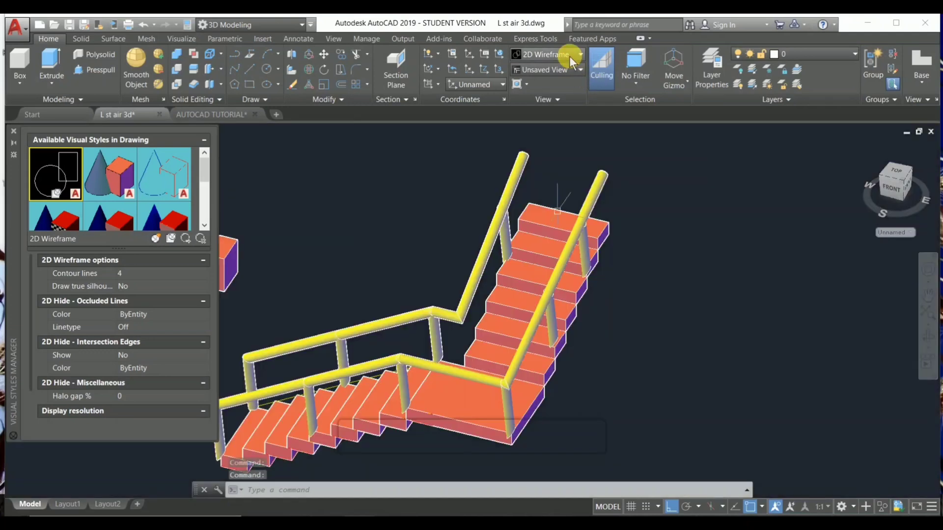
left_click(570, 55)
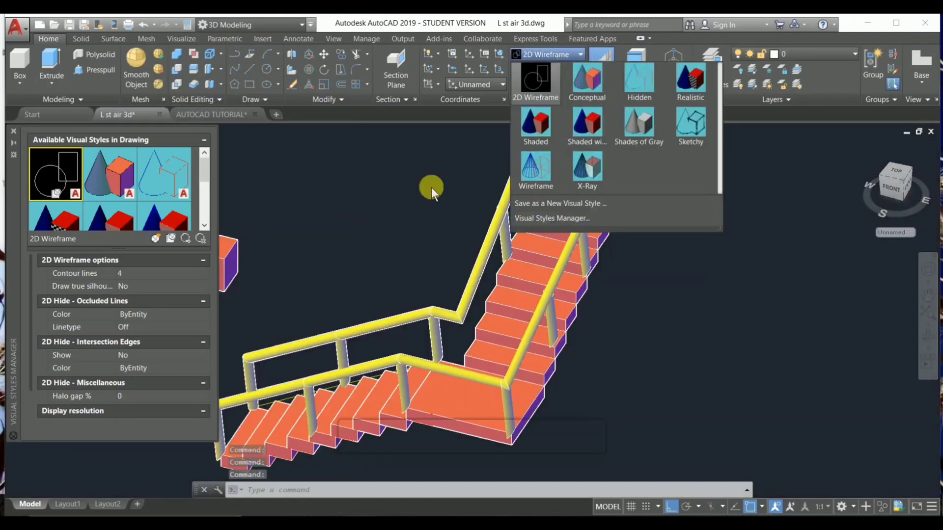
left_click(584, 88)
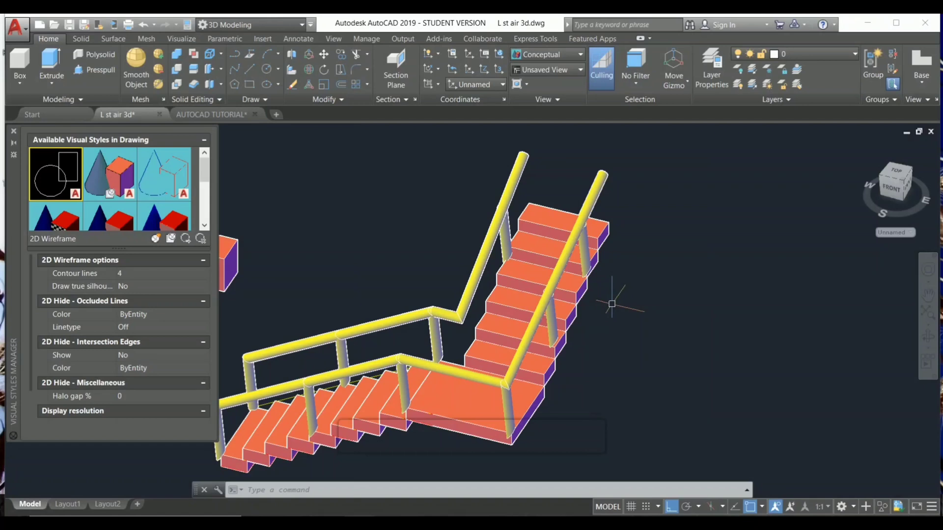
type("l")
key("Return")
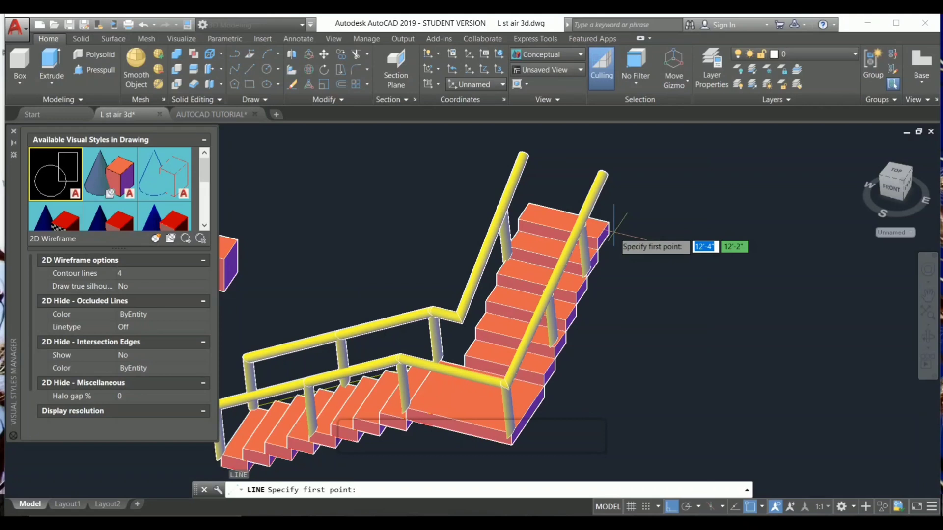
key("Escape")
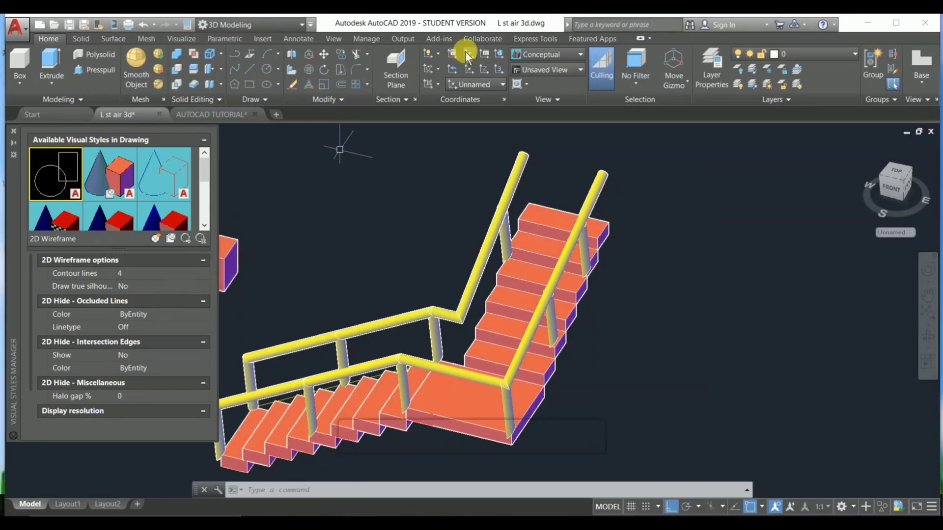
Step: Apply the Hidden visual style so only the staircase's visible edges are drawn
left_click(550, 51)
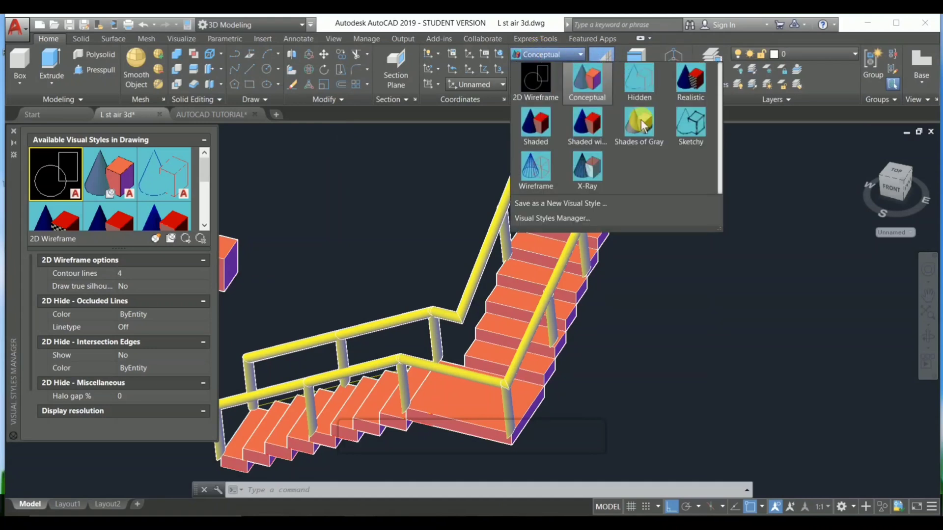
left_click(638, 98)
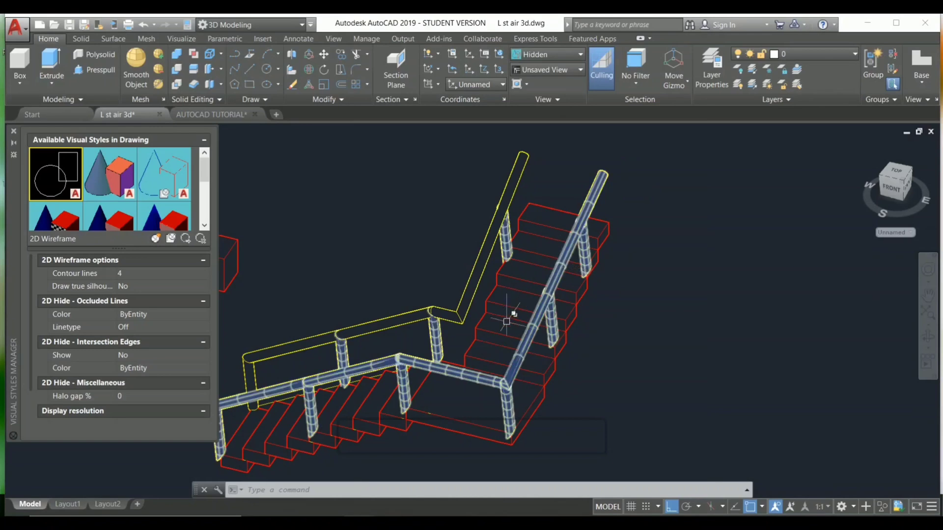
mouse_move(519, 325)
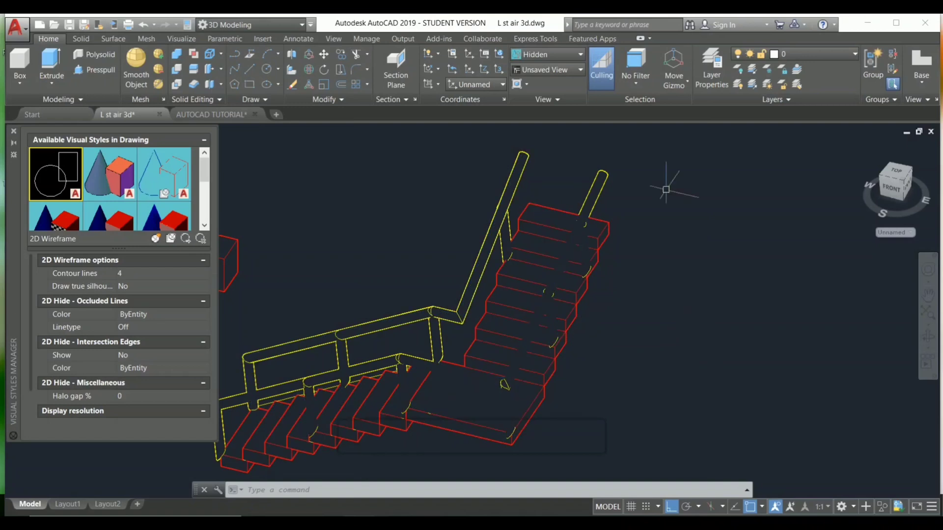
Step: Apply the Realistic visual style, showing solid red steps and yellow handrails
left_click(573, 54)
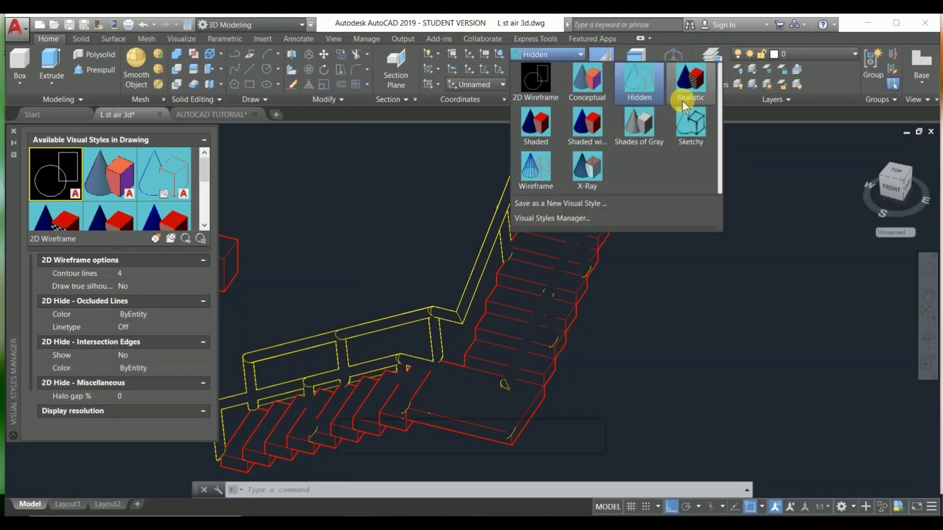
left_click(682, 99)
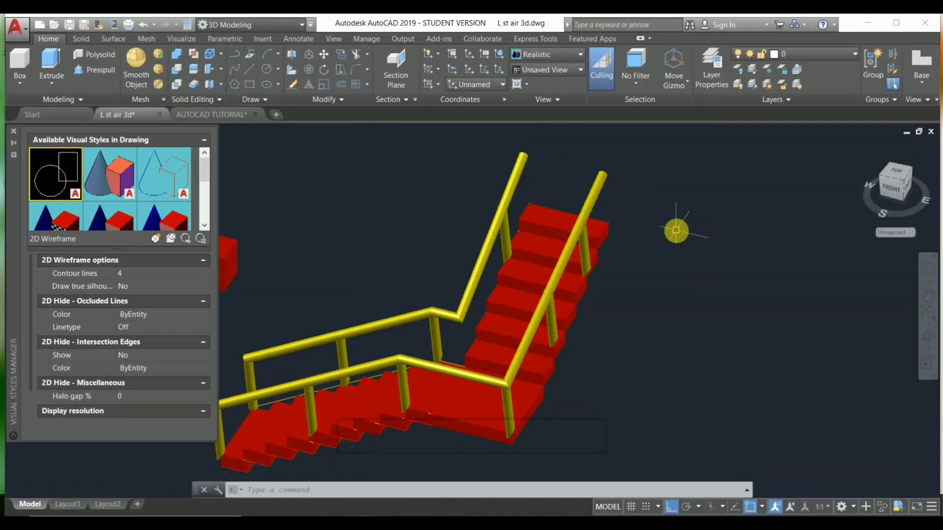
type("l")
key("Return")
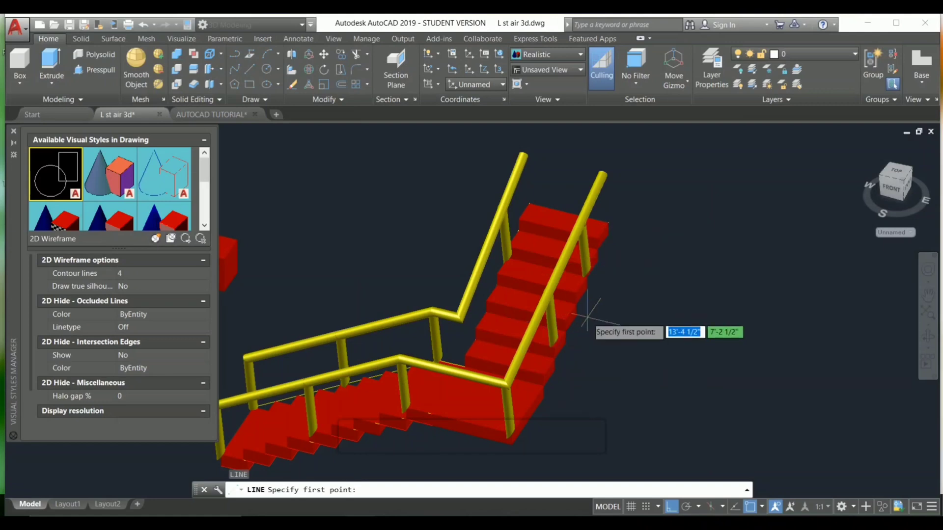
key("Escape")
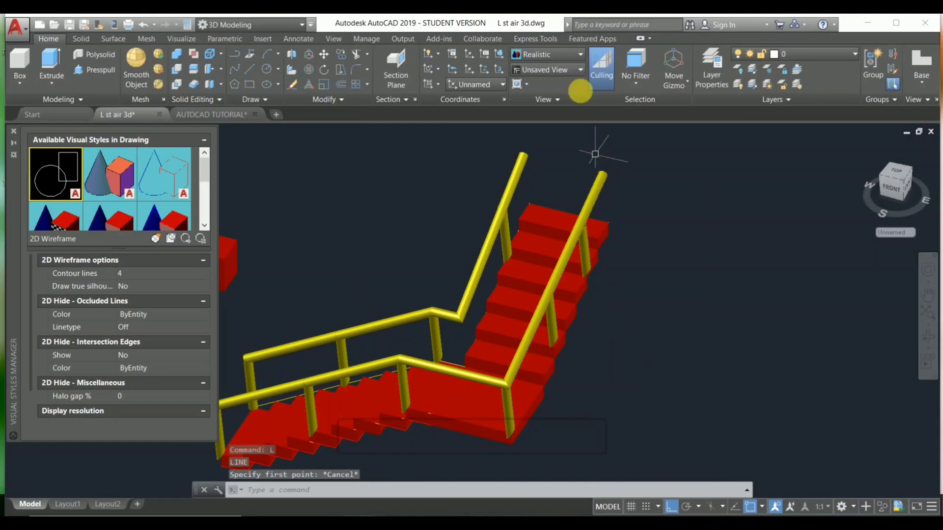
left_click(574, 57)
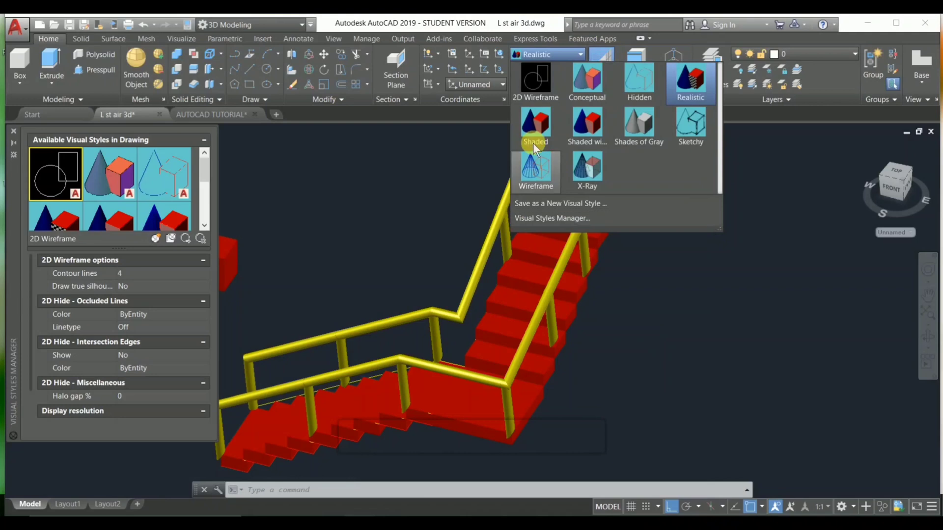
Step: Apply Shaded with Edges to outline the steps and handrails, clearing the railing selection
key("Escape")
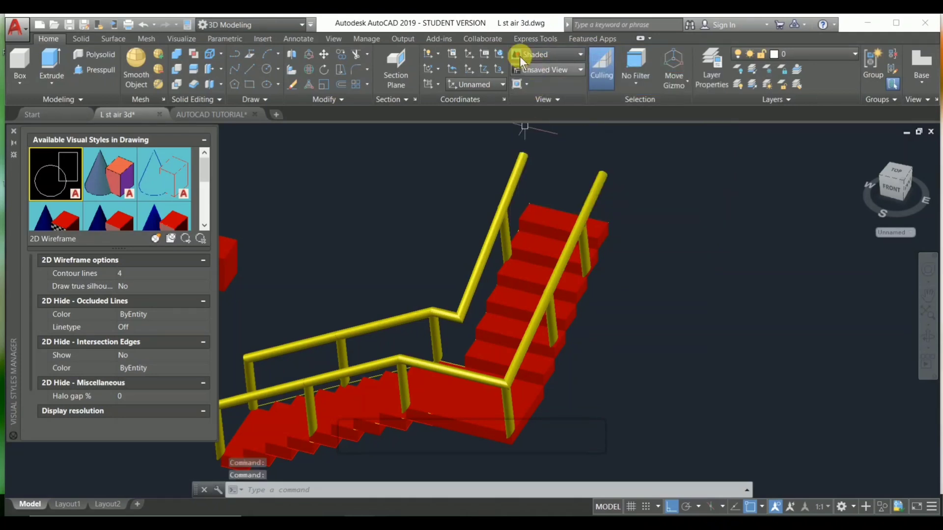
left_click(556, 57)
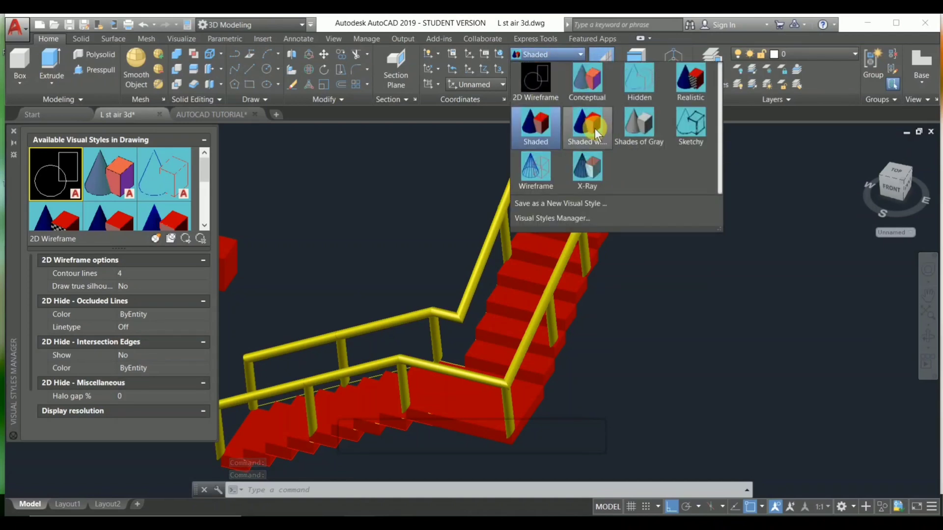
left_click(595, 129)
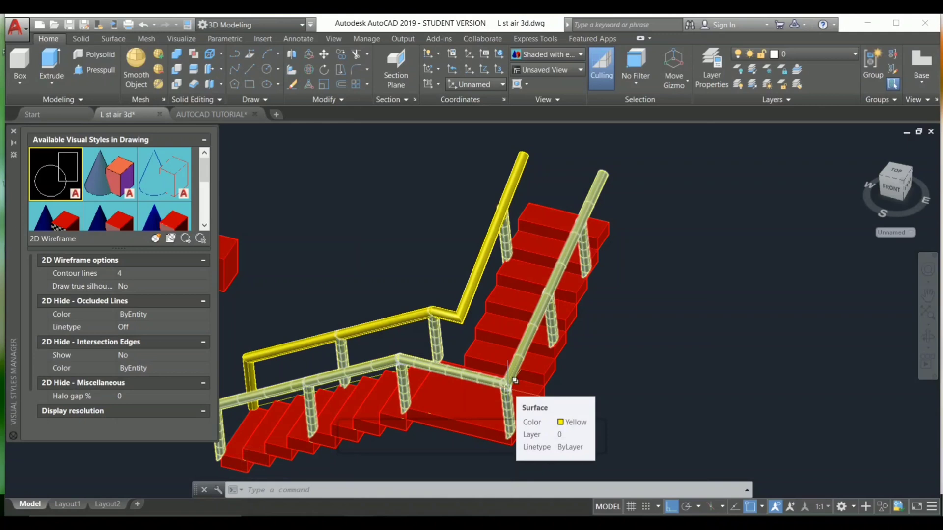
key("Escape")
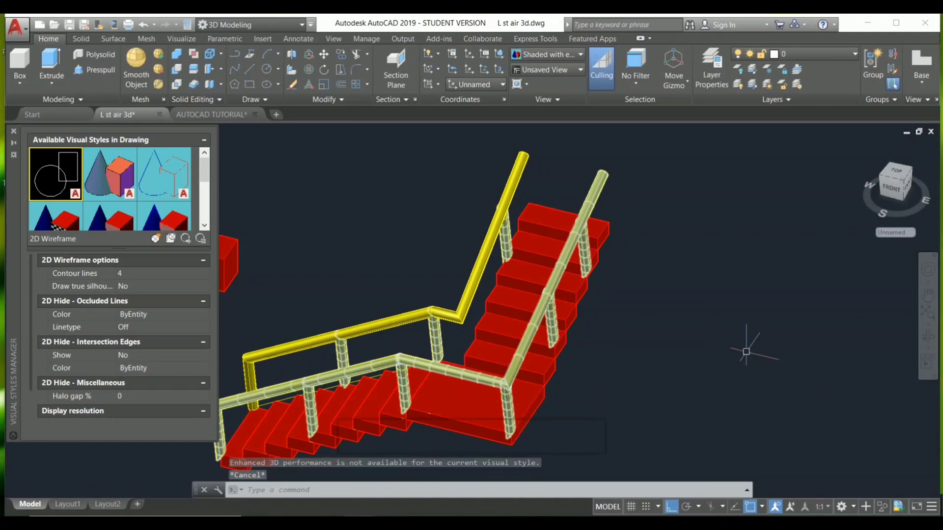
key("Escape")
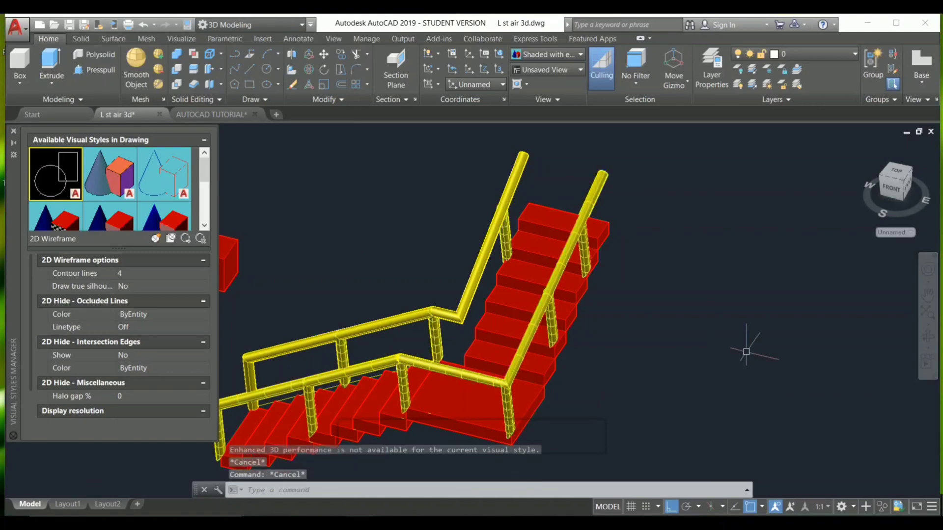
Step: Apply the Shades of Gray visual style to the staircase
left_click(567, 58)
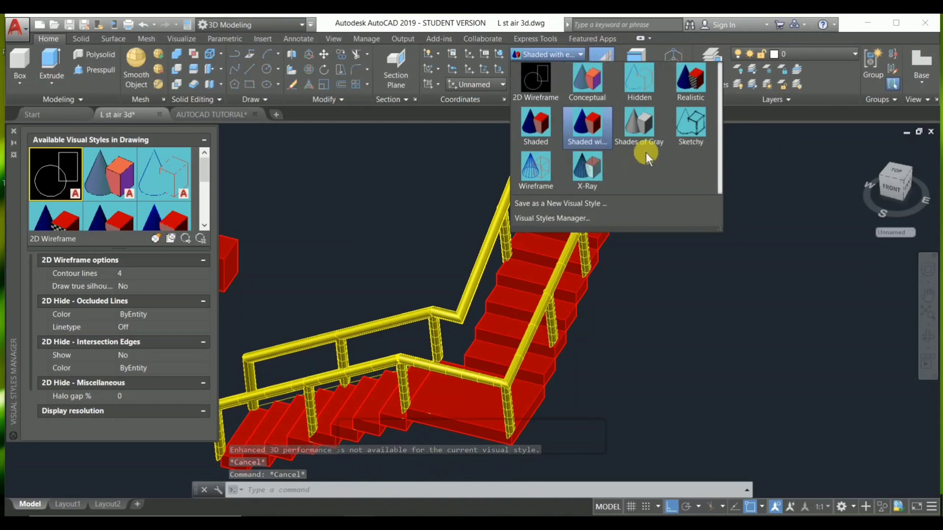
left_click(638, 135)
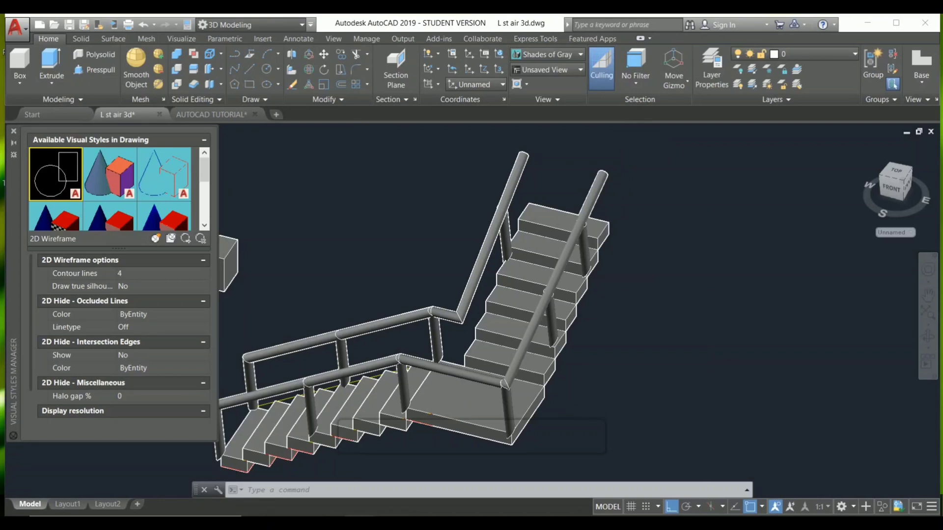
type("l")
key("Return")
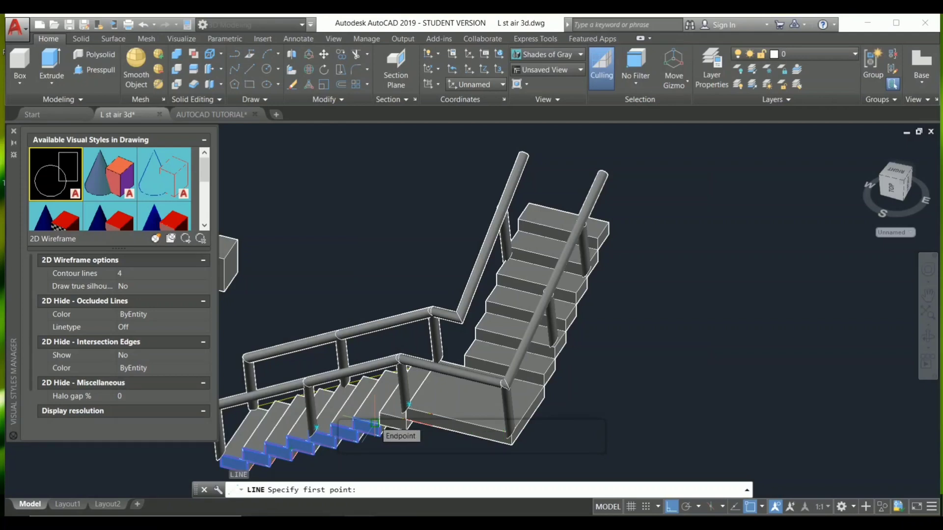
key("Escape")
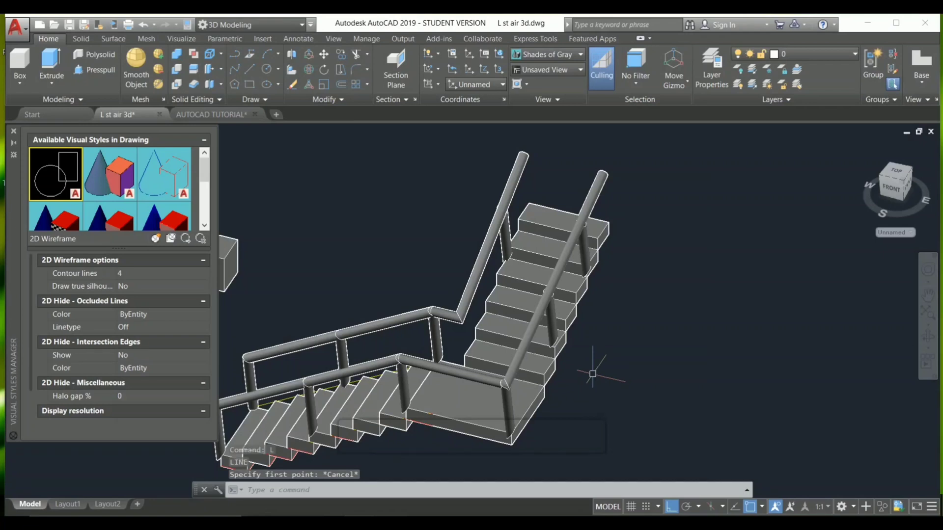
Step: Close the Visual Styles Manager palette, leaving Shades of Gray current
left_click(570, 51)
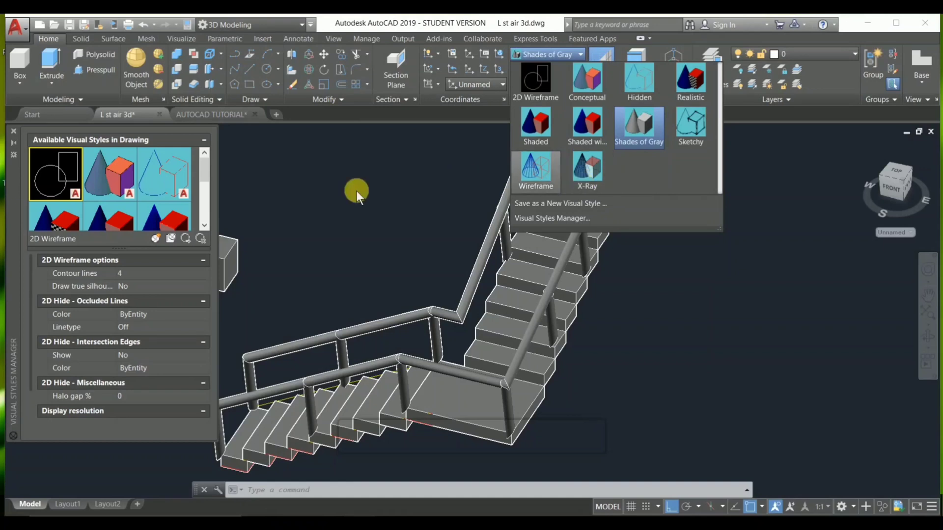
left_click(12, 131)
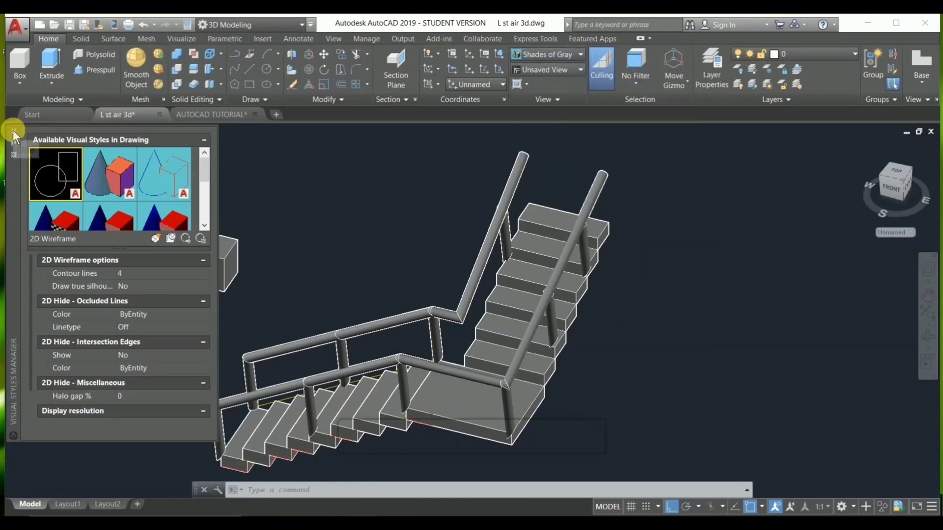
left_click(13, 131)
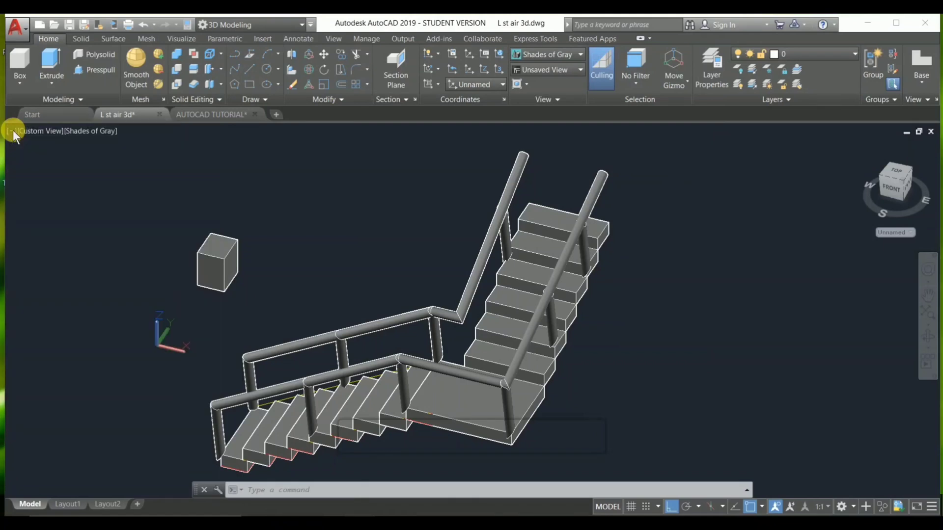